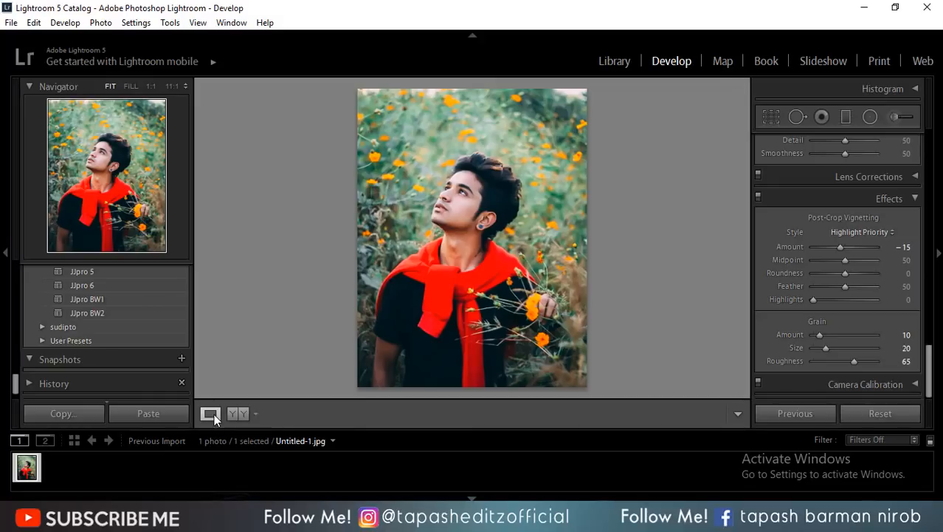
- Compare the portrait's before and after versions side by side, and reset all of its develop adjustments
click(234, 417)
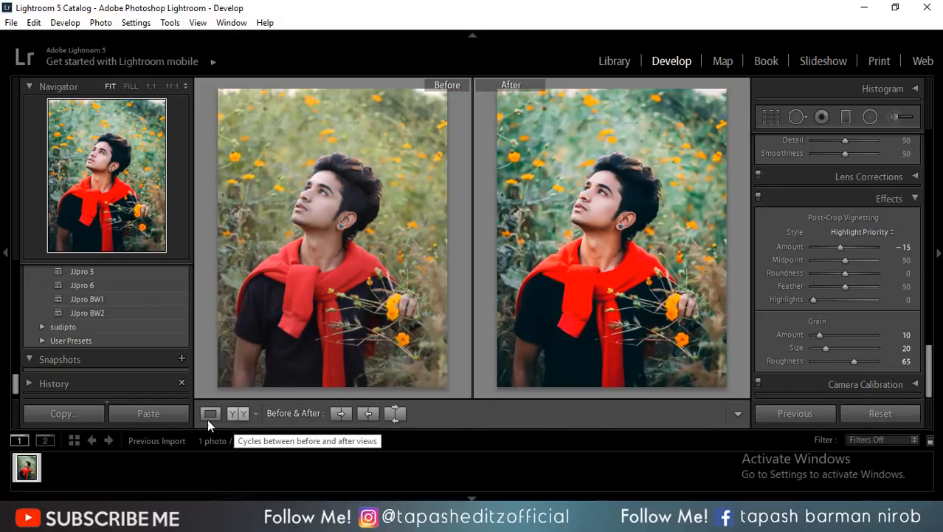
click(209, 417)
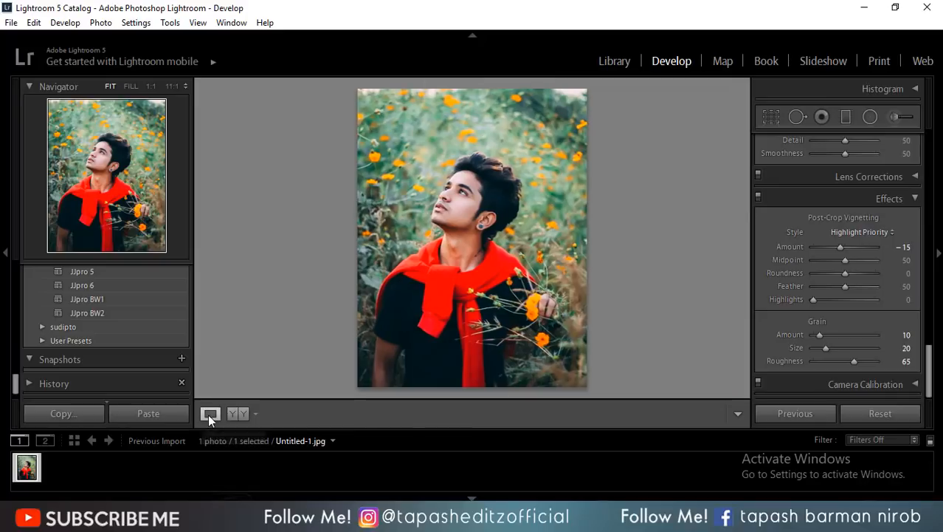
click(867, 413)
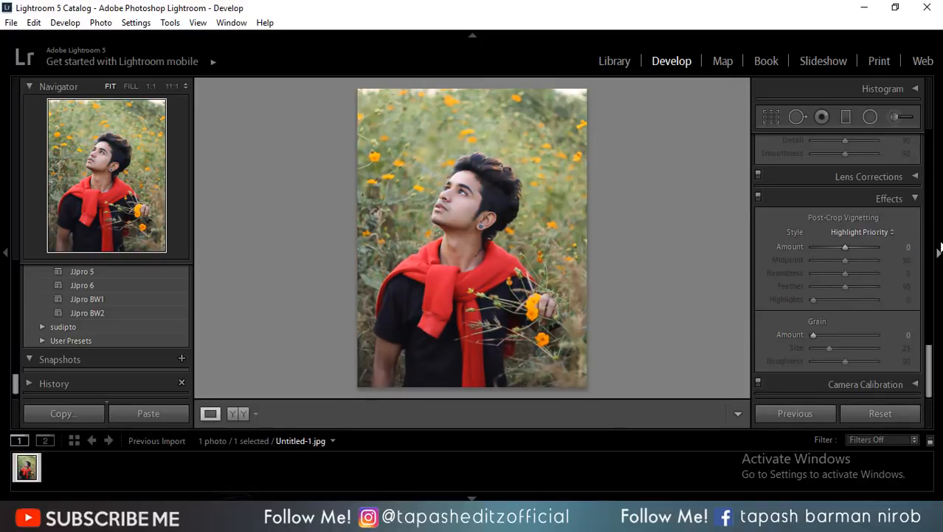
- Set the photo's Exposure to +0.50 and lower its Highlights to -100
click(935, 360)
click(937, 360)
drag(932, 356, 932, 151)
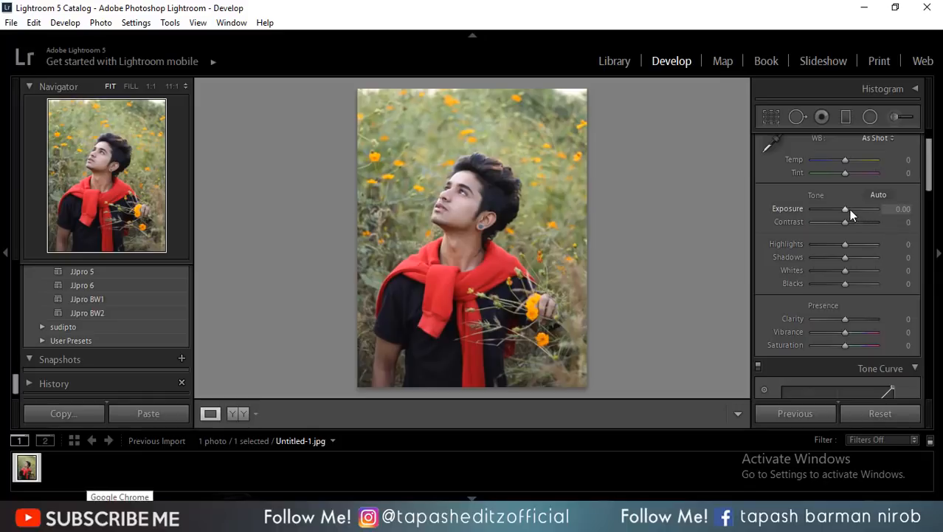
drag(842, 211, 848, 214)
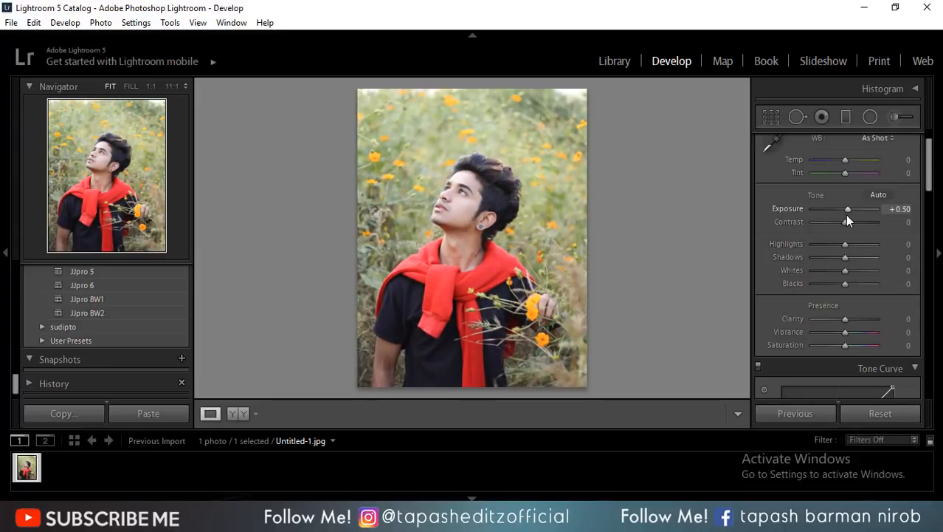
drag(844, 244, 779, 249)
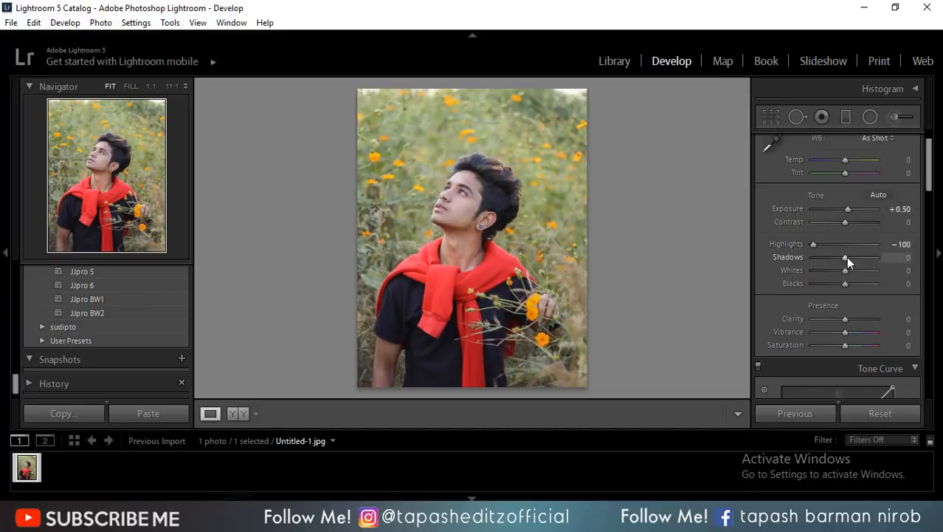
- Set the photo's Shadows to +19 and its Whites to -16
drag(846, 256, 849, 256)
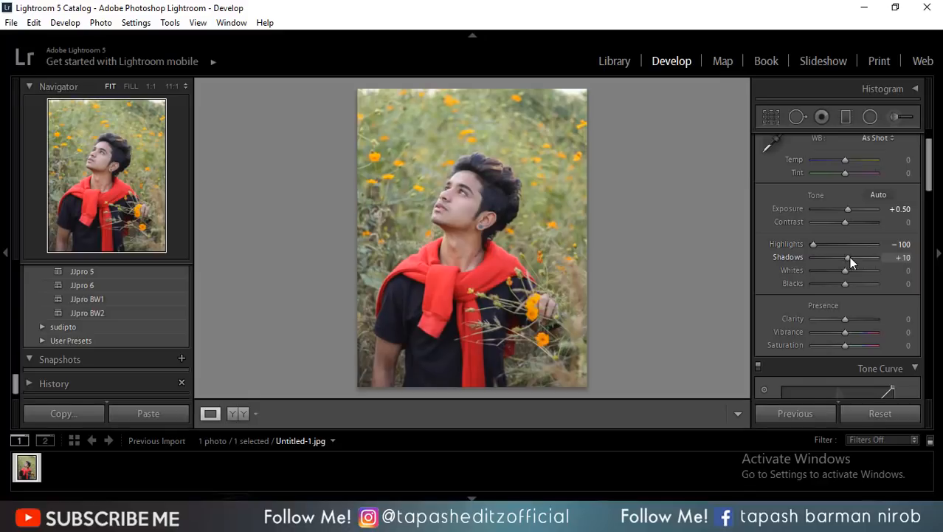
click(904, 257)
text(19)
click(818, 270)
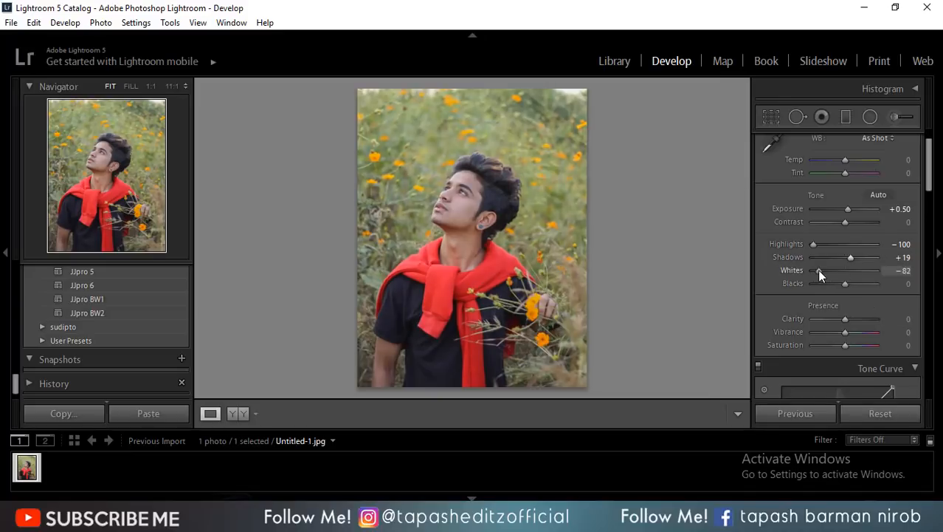
click(903, 270)
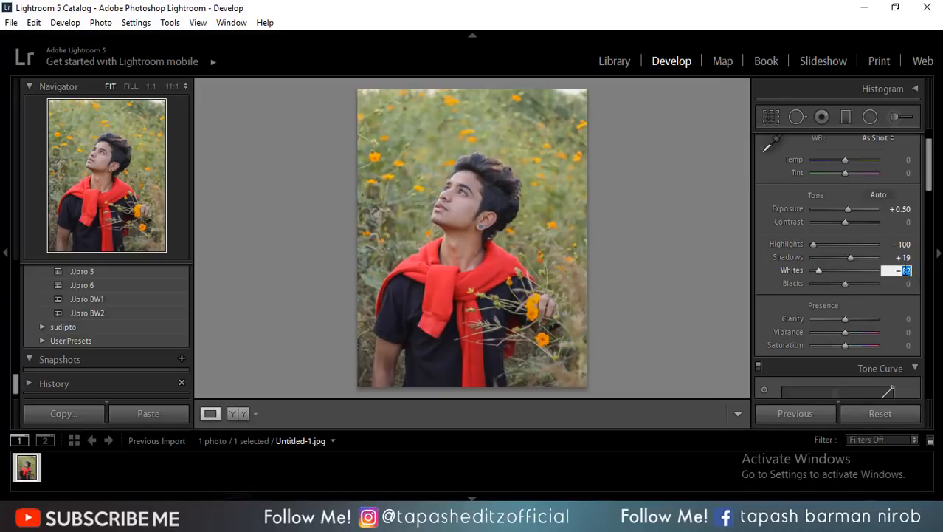
text(-16)
click(899, 270)
key(BackSpace)
key(Return)
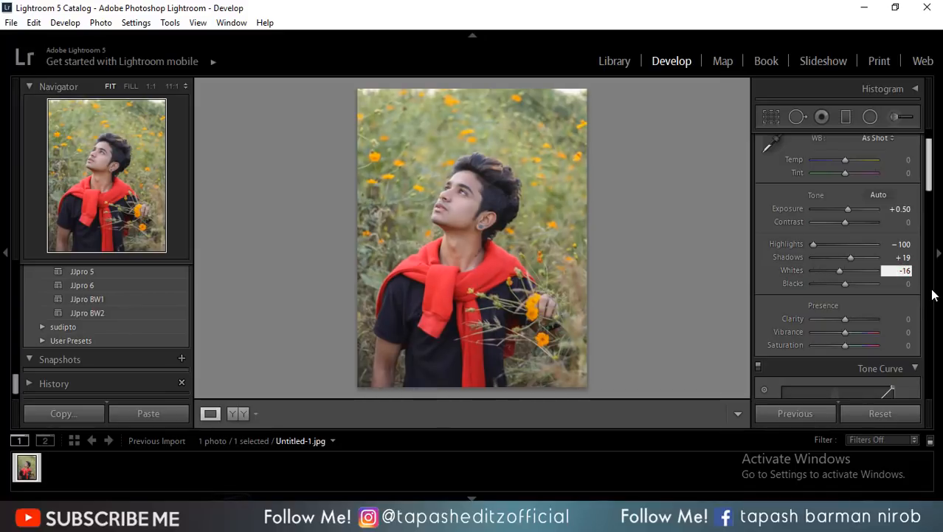
- Raise the Blacks of the photo to +25
click(862, 284)
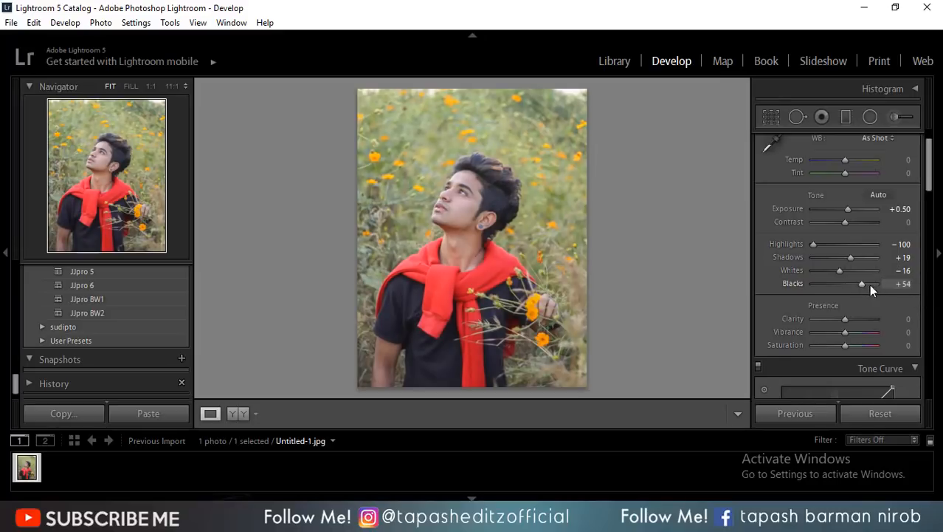
click(905, 284)
text(25)
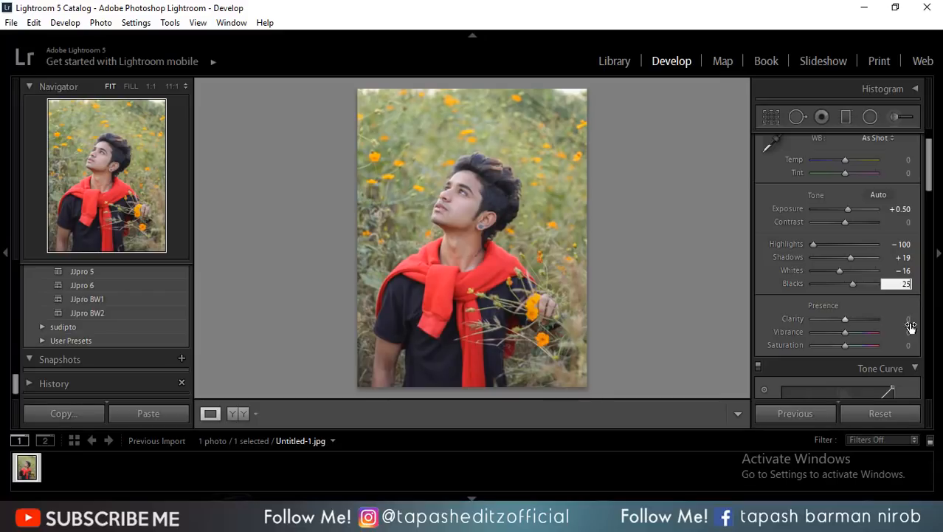
- Set the photo's Clarity to -4 and its overall Saturation to -10
click(908, 319)
text(-)
text(4)
click(906, 345)
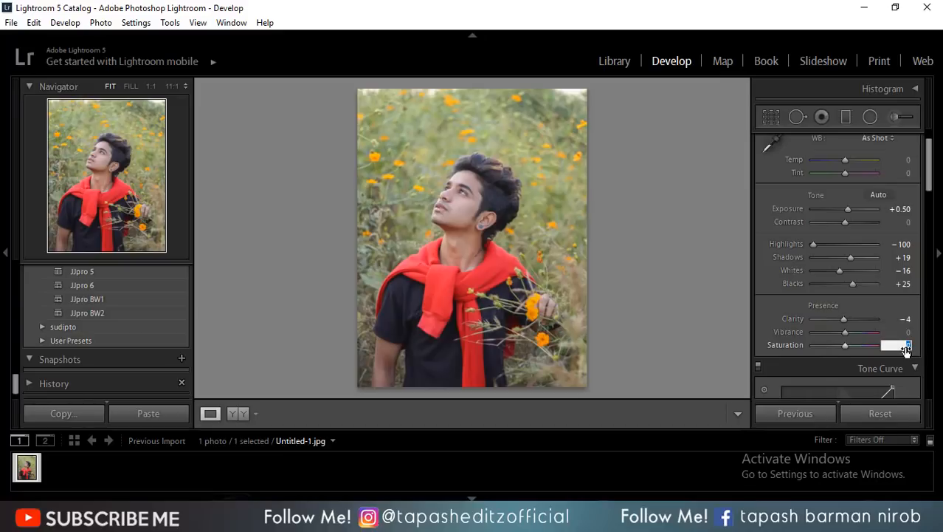
text(-10)
- Apply the saved point curve "d" to the photo's RGB tone curve
drag(930, 184, 942, 224)
click(937, 238)
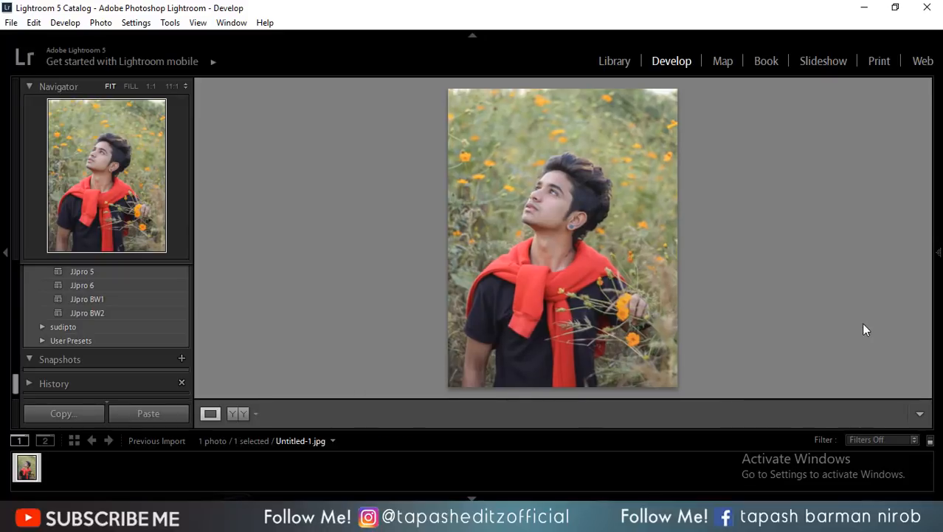
click(937, 253)
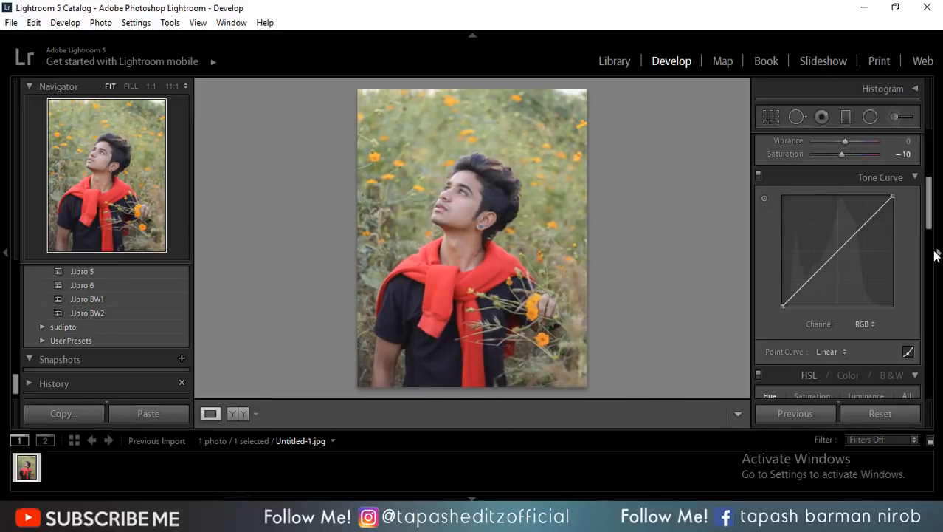
click(868, 325)
click(833, 342)
click(840, 352)
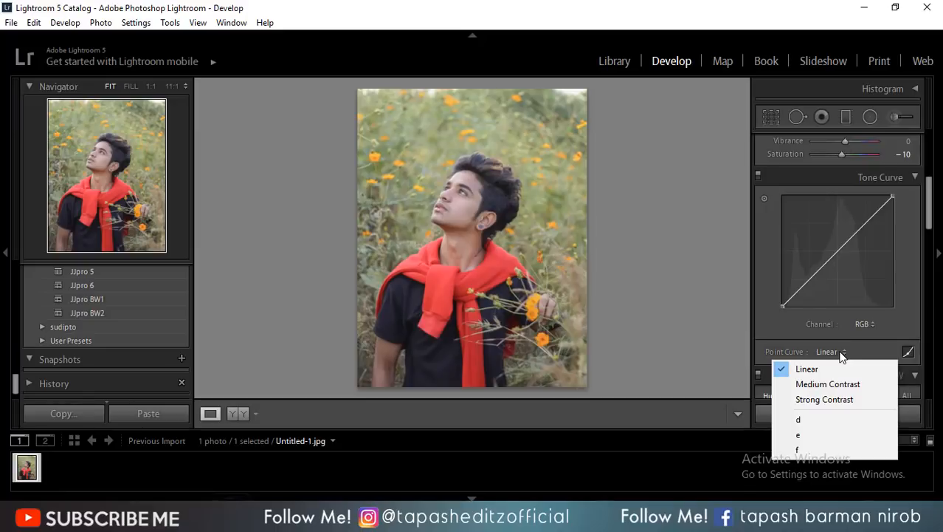
click(801, 420)
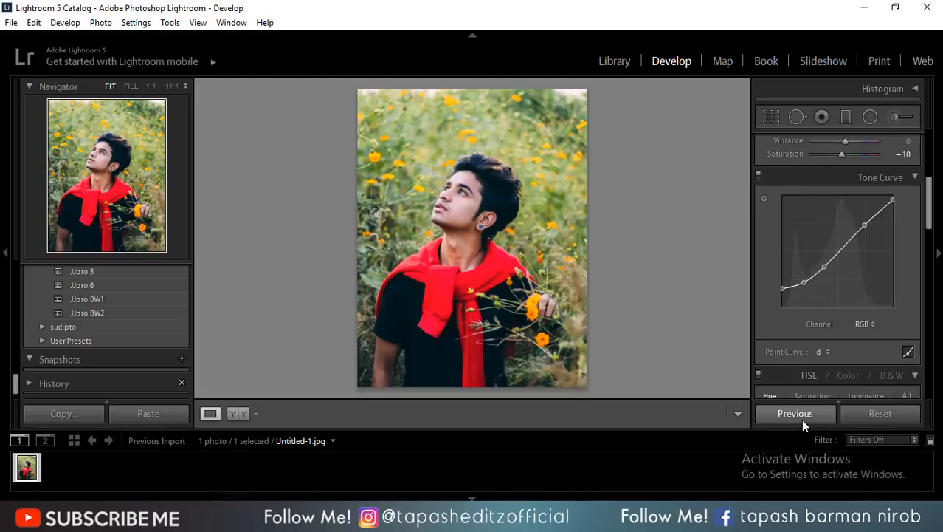
- Try the saved point curves "e" and "f" on the photo, and return to curve "d"
click(828, 355)
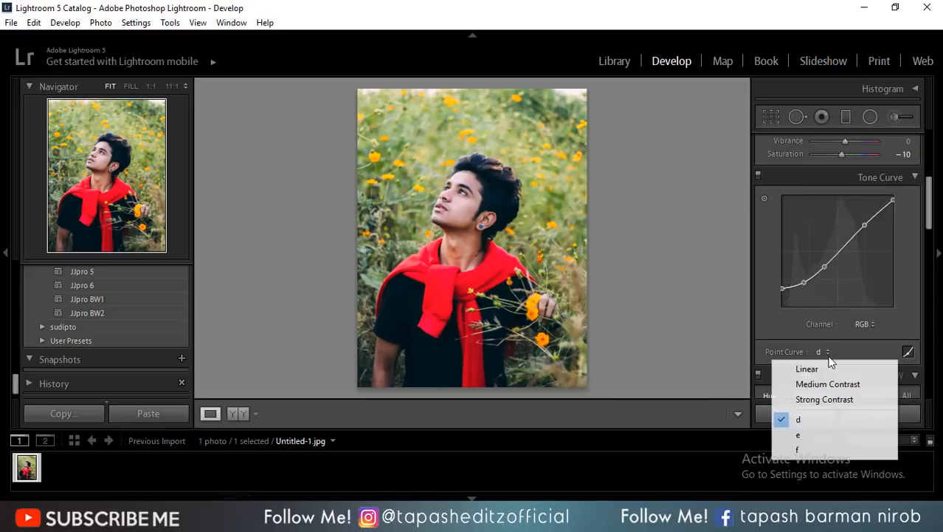
click(807, 433)
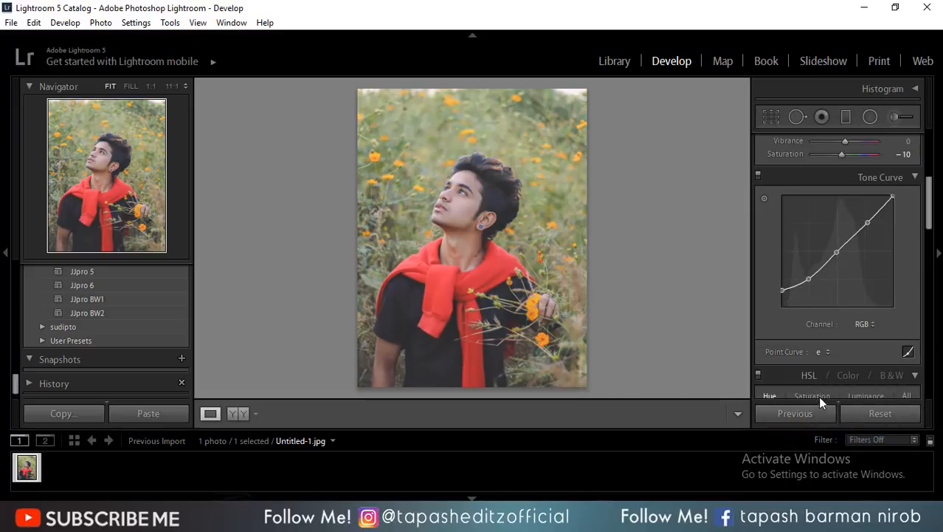
click(828, 354)
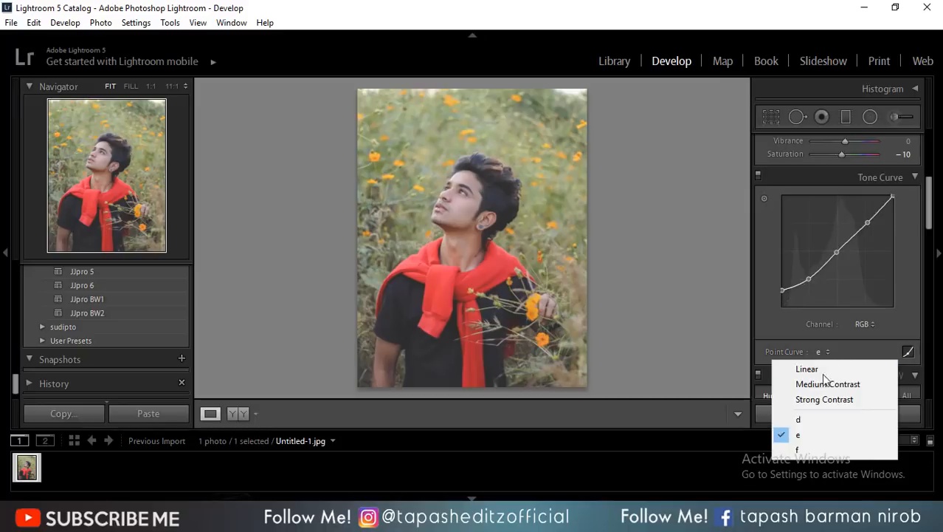
click(822, 449)
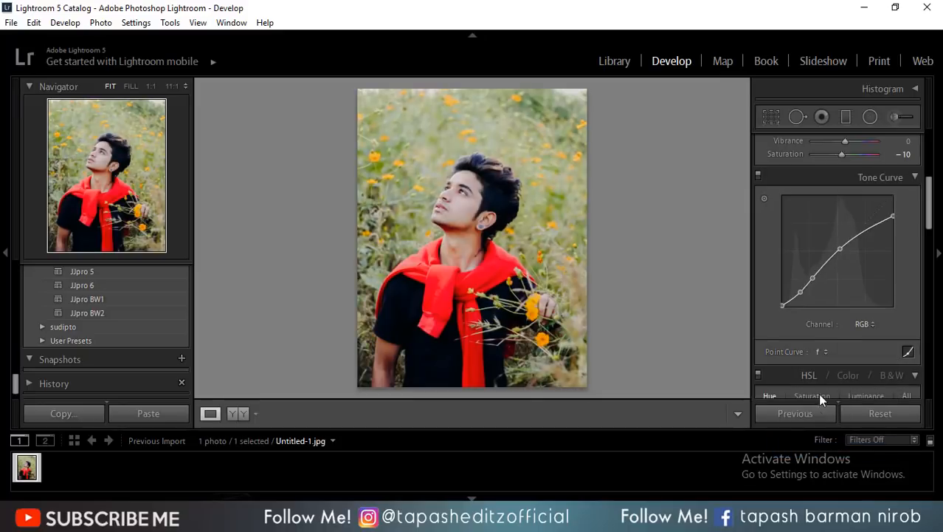
click(817, 350)
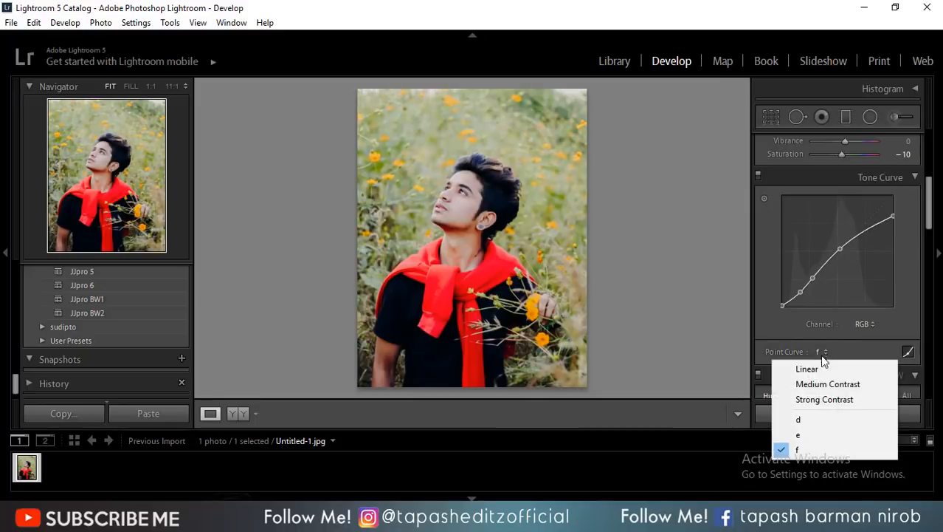
click(809, 416)
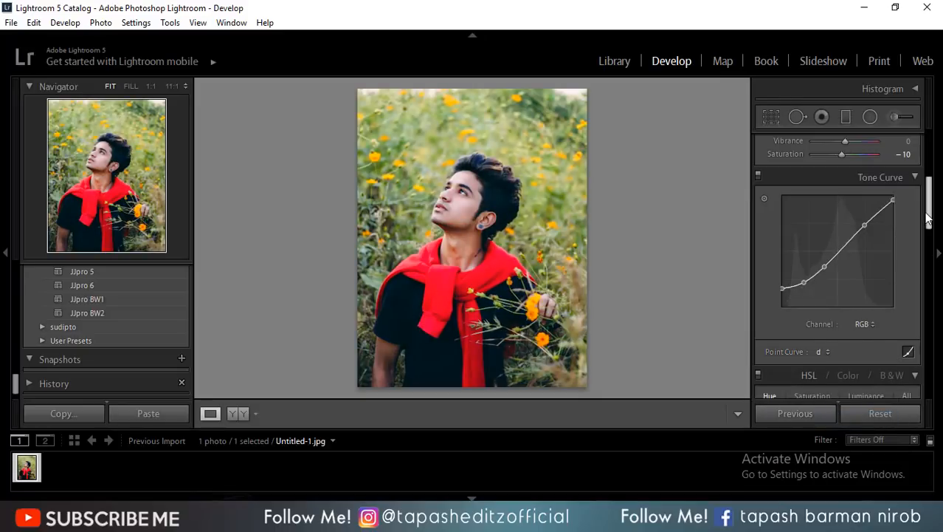
- Set the HSL luminance of Red to +5, Orange to +6 and Yellow to +10
scroll(928, 237, down, 2)
scroll(929, 236, down, 6)
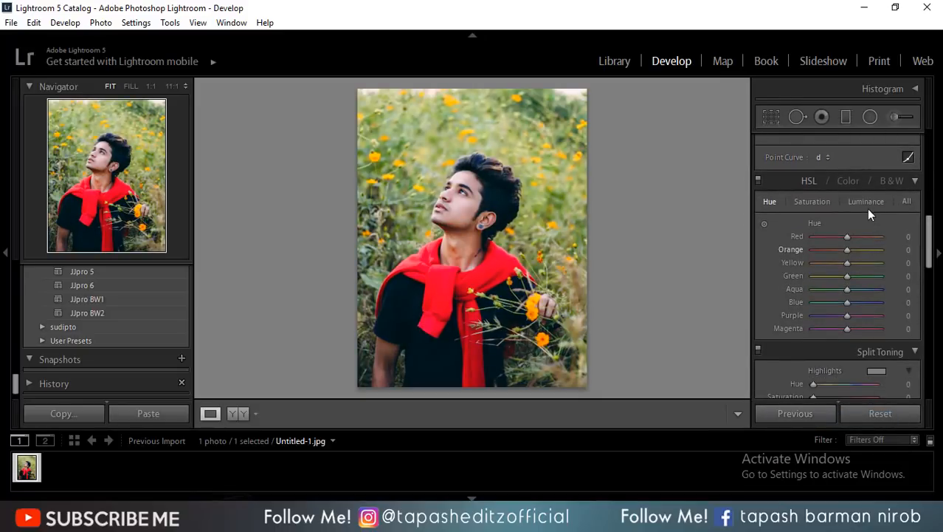
click(864, 202)
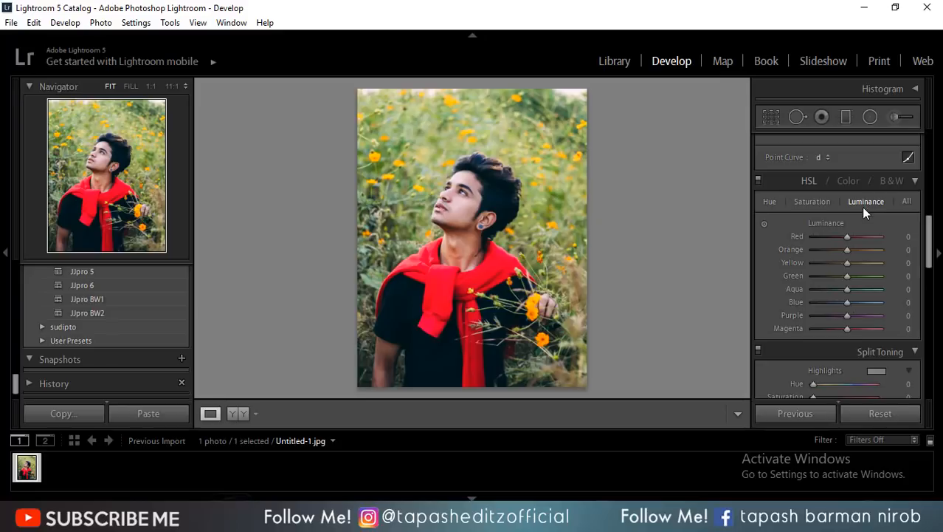
click(908, 237)
text(5)
key(Return)
click(909, 251)
text(6)
key(Return)
click(910, 264)
text(10)
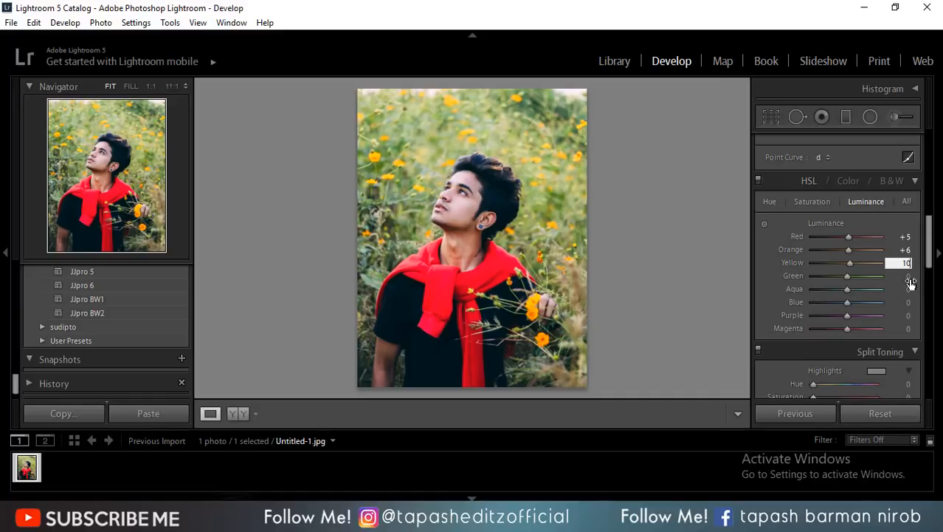
- Set the HSL luminance of Green to +39, Aqua to +12, Blue to -25 and Purple to -15
click(911, 277)
text(3)
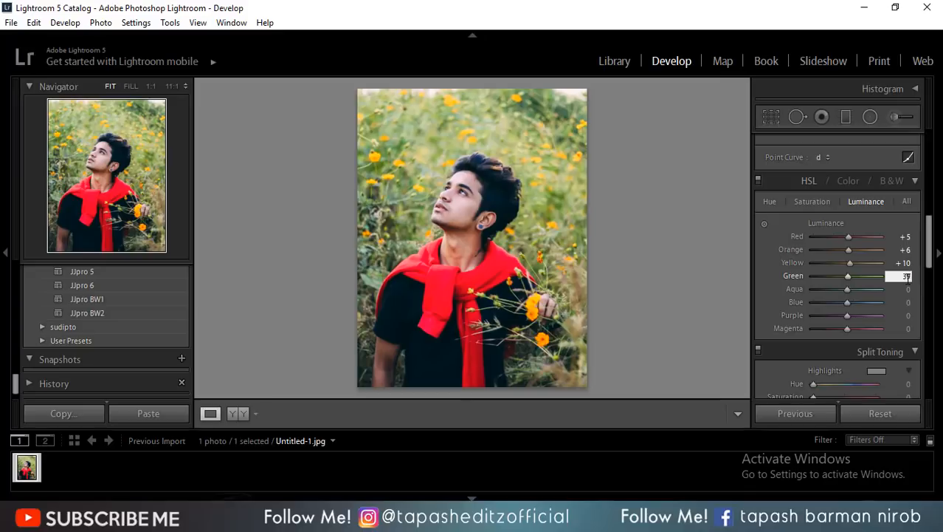
text(9)
click(909, 290)
text(12)
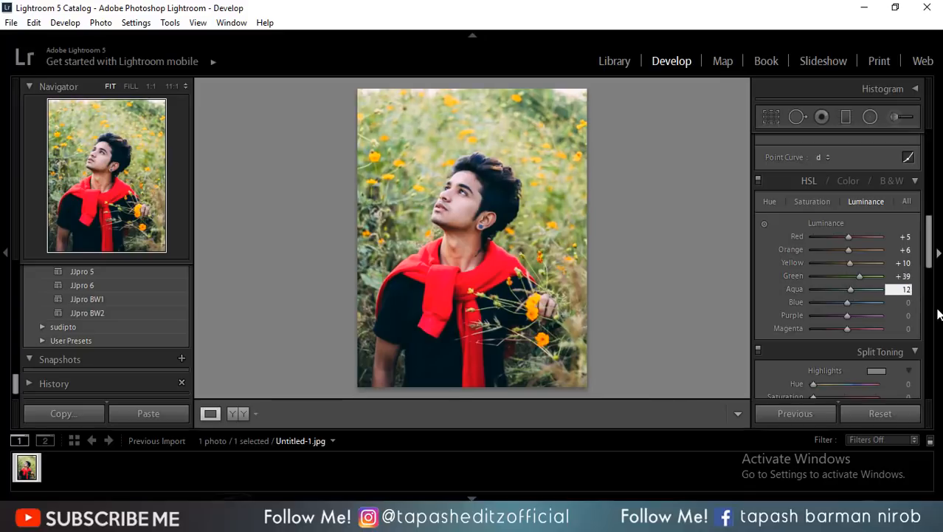
click(909, 301)
text(-25)
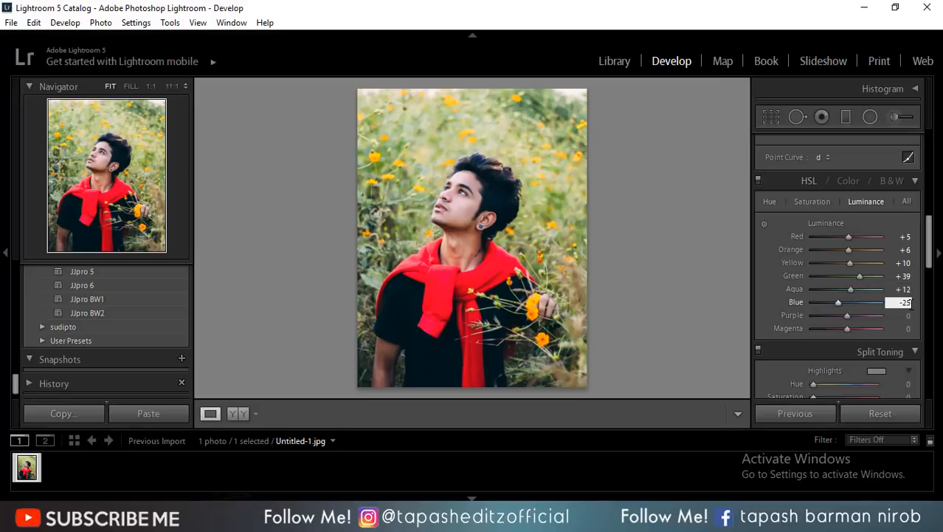
click(910, 315)
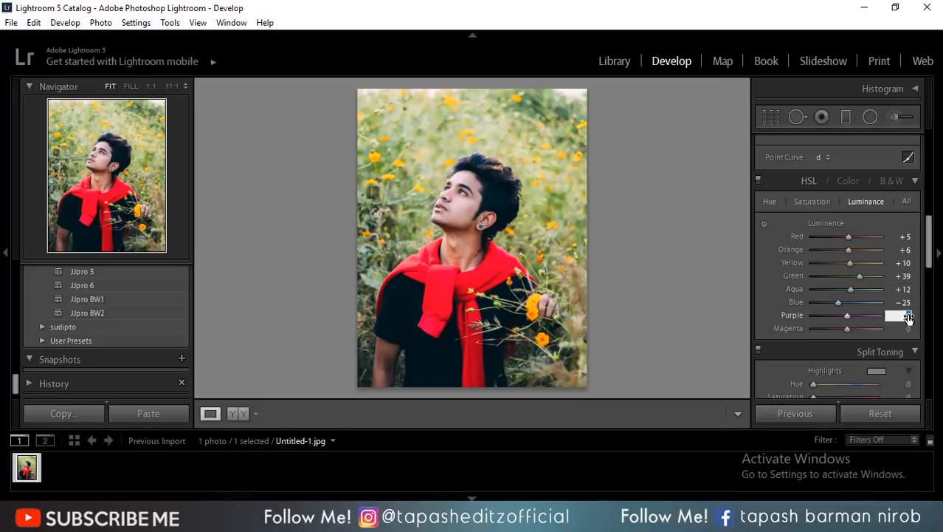
text(-15)
- Set the HSL saturation of Red to -20, Orange to -6 and Yellow to -27
click(824, 199)
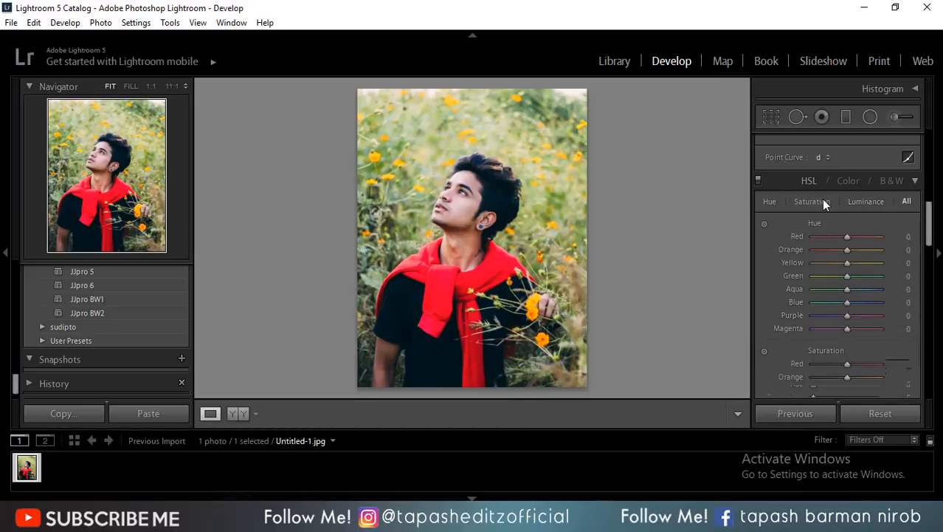
click(818, 206)
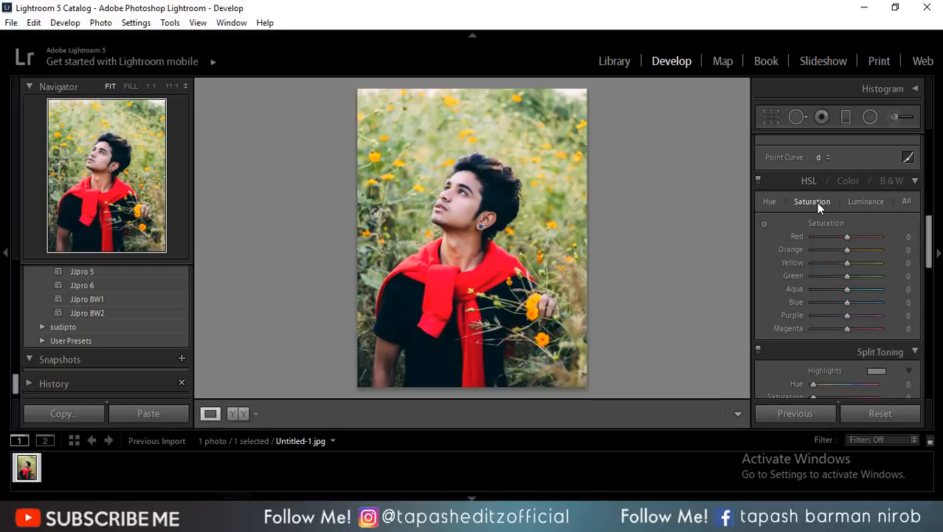
click(907, 236)
key(BackSpace)
text(-20)
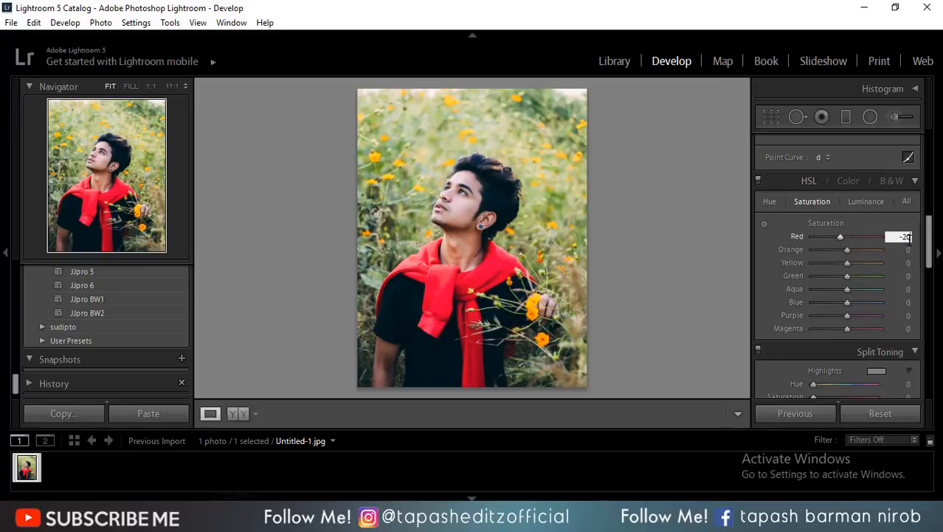
click(908, 249)
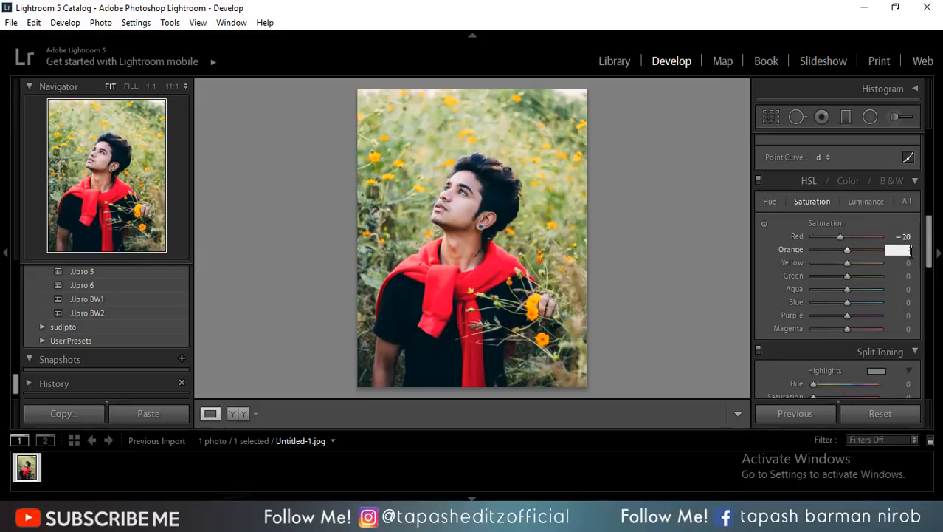
text(-6)
click(909, 264)
text(-27)
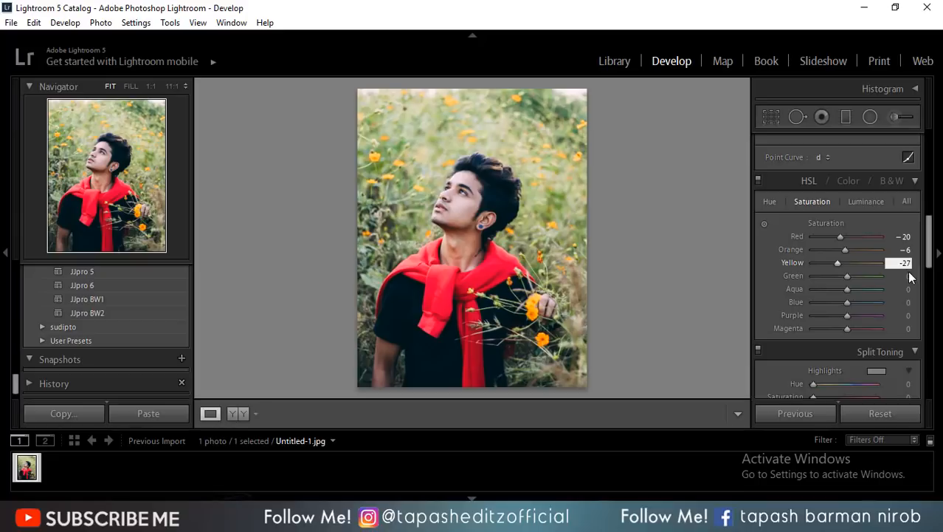
- Set the HSL saturation of Green to -68 and Aqua to -21
click(909, 276)
text(-68)
click(905, 290)
text(-21)
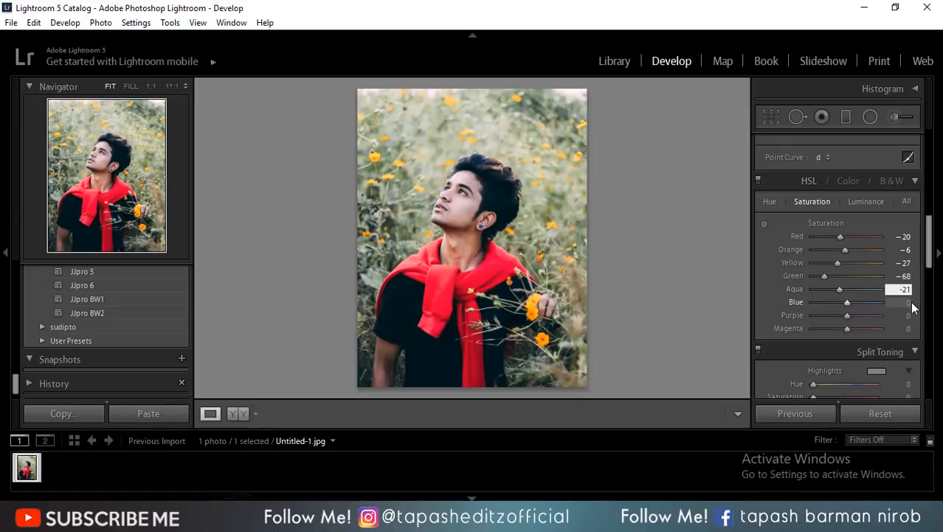
- Set the HSL saturation of Blue to -30, Purple to -45 and Magenta to -45
click(908, 303)
text(-30)
click(909, 316)
text(-45)
key(Return)
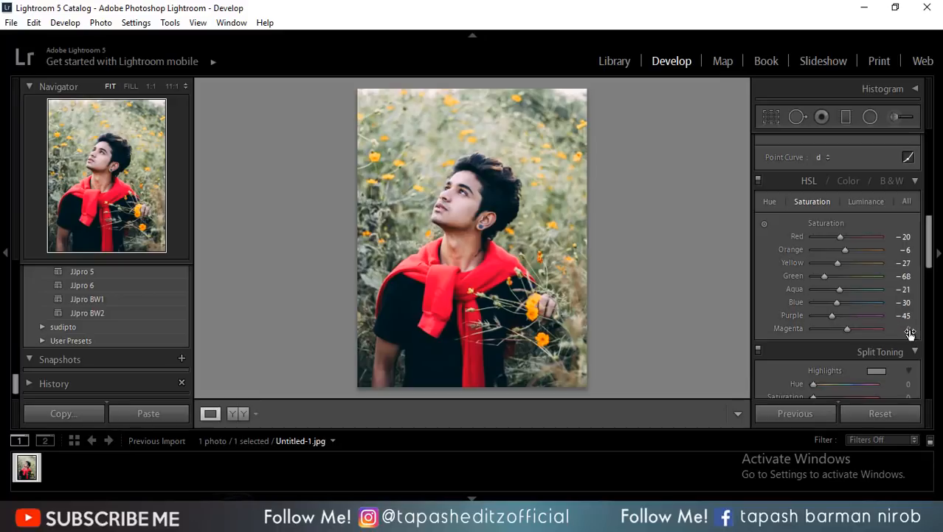
click(908, 329)
text(-45)
- Set the HSL hue of Red to +10, Orange to +4 and Yellow to -9
click(768, 201)
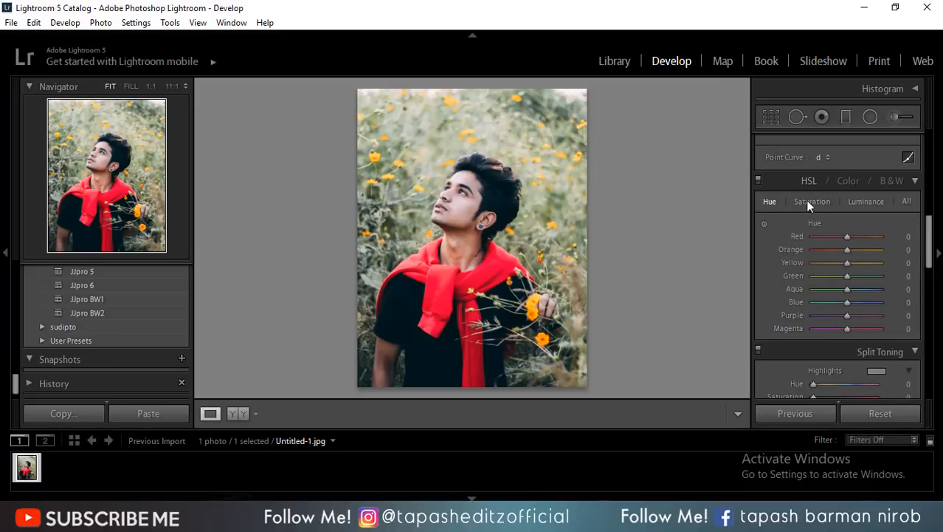
click(905, 236)
text(10)
click(908, 250)
text(4)
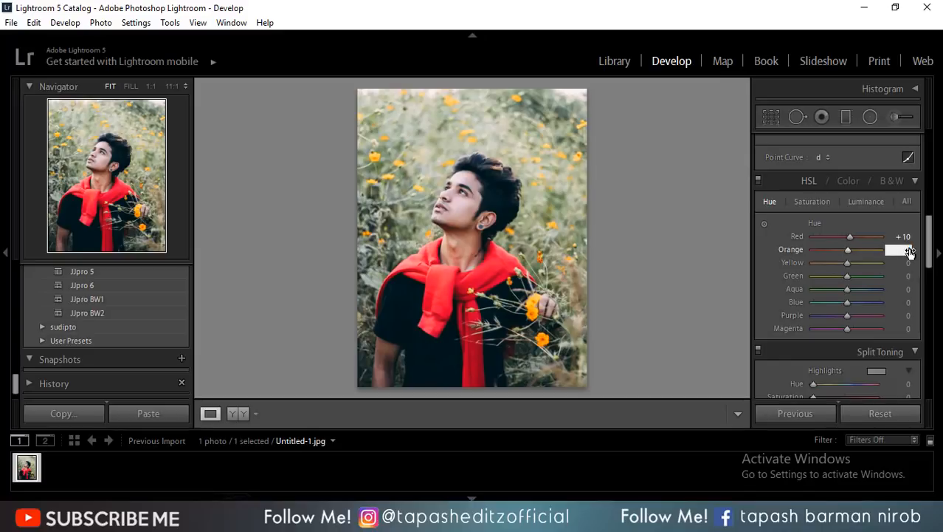
click(908, 263)
text(-9)
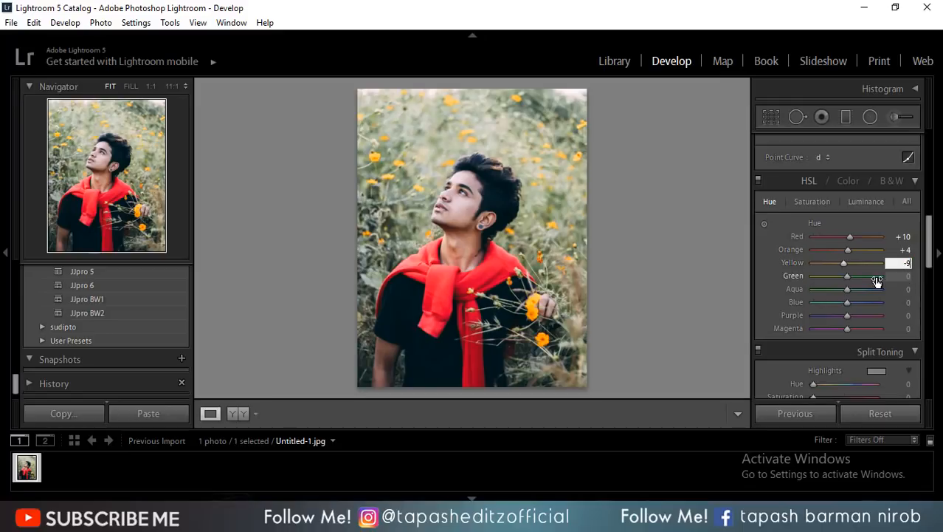
- Set the HSL hue of Green to +100 and Aqua to +82
click(909, 276)
text(100)
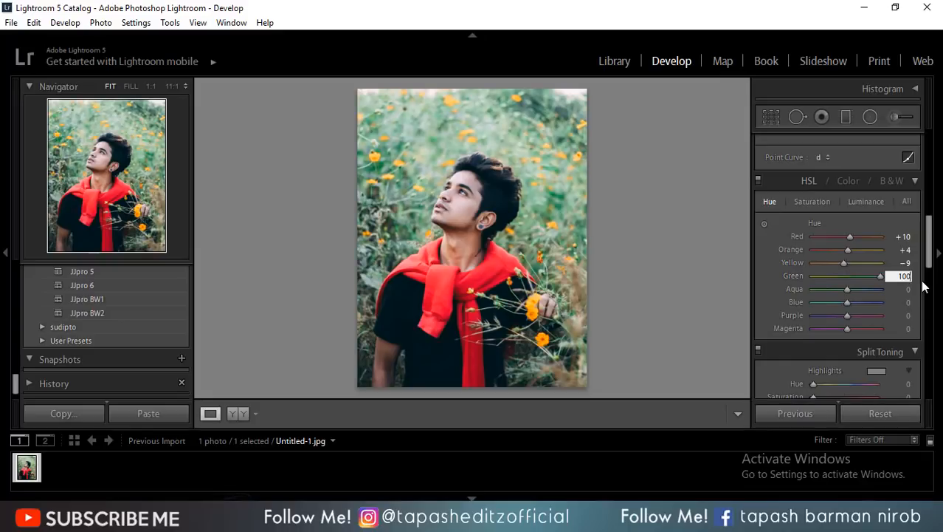
click(872, 290)
double_click(873, 289)
click(904, 277)
click(905, 290)
text(82)
- Set the HSL hue of Blue to +6, Purple to +20 and Magenta to +30
click(909, 302)
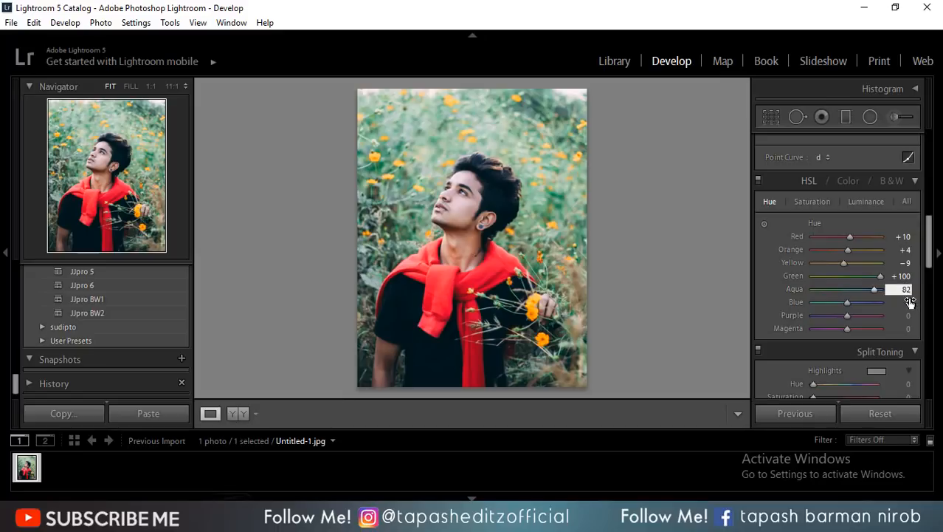
text(6)
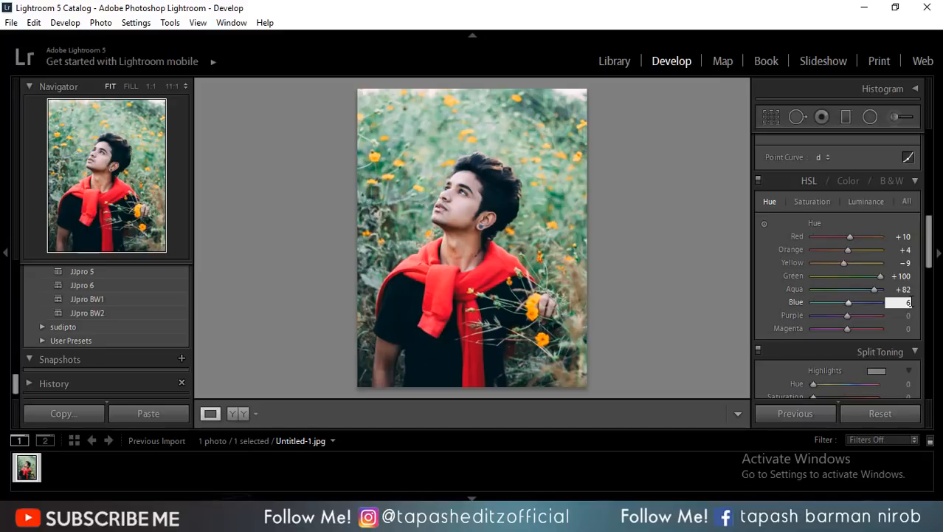
click(908, 315)
text(2)
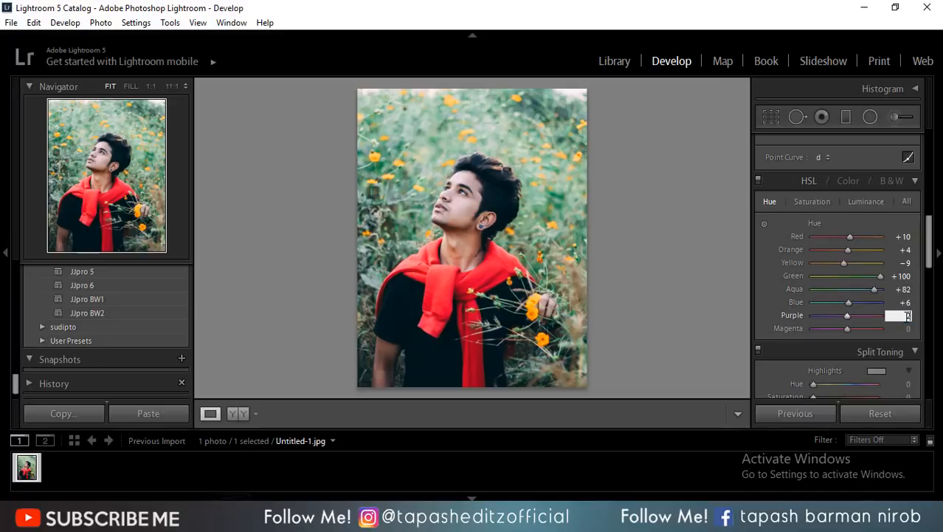
text(0)
click(909, 330)
text(30)
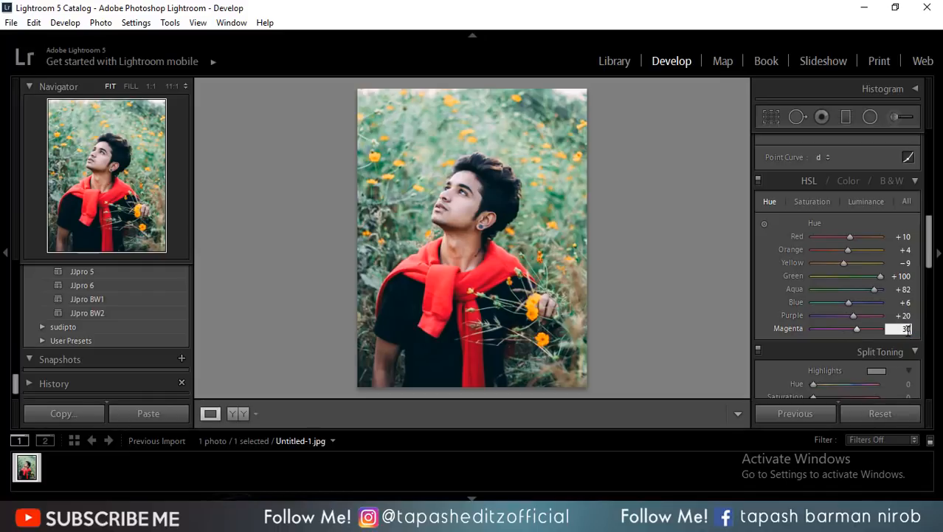
- Set the sharpening amount to 69 and the noise reduction to Luminance 26 and Color 30
drag(929, 247, 924, 332)
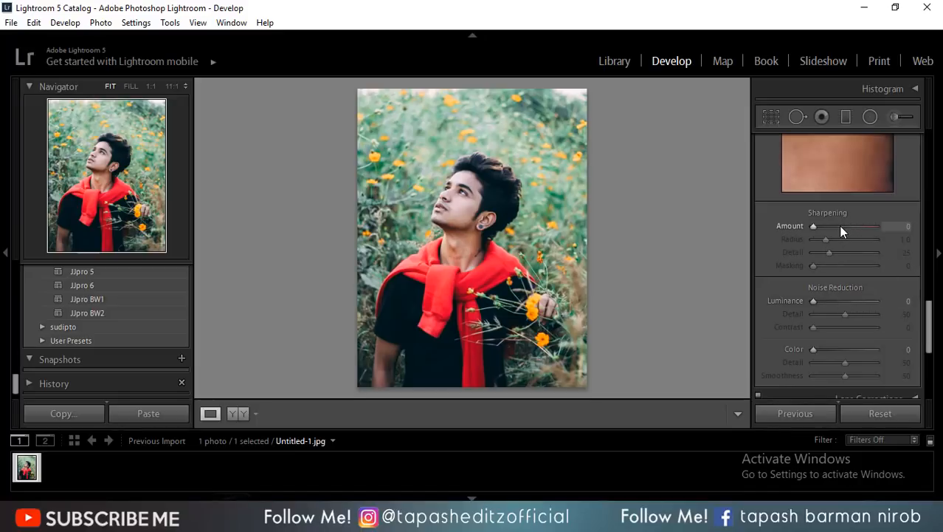
mouse_move(839, 225)
mouse_down()
mouse_move(850, 226)
mouse_move(841, 226)
mouse_up()
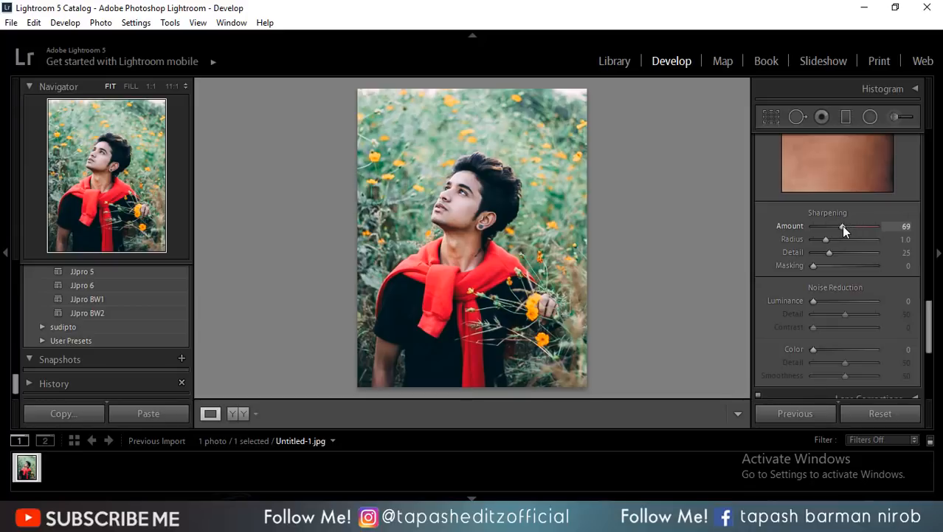
scroll(844, 243, up, 5)
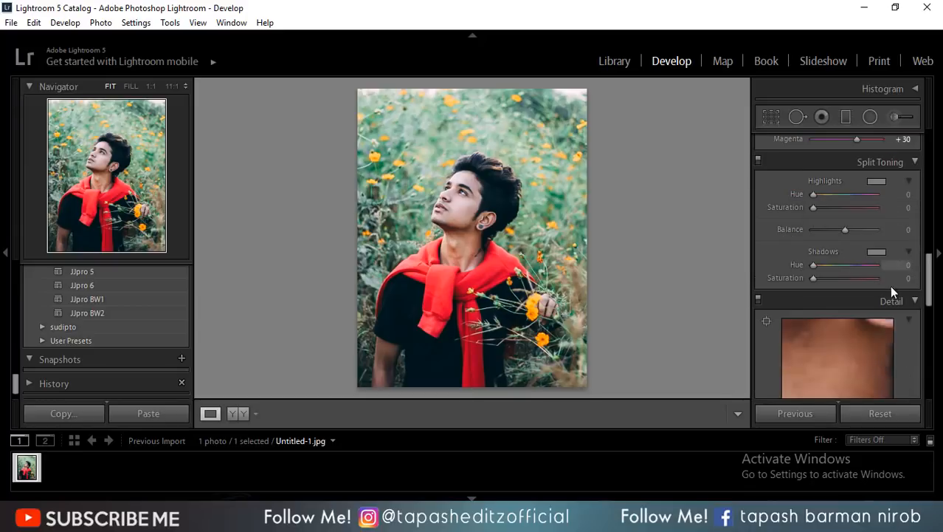
drag(929, 279, 936, 340)
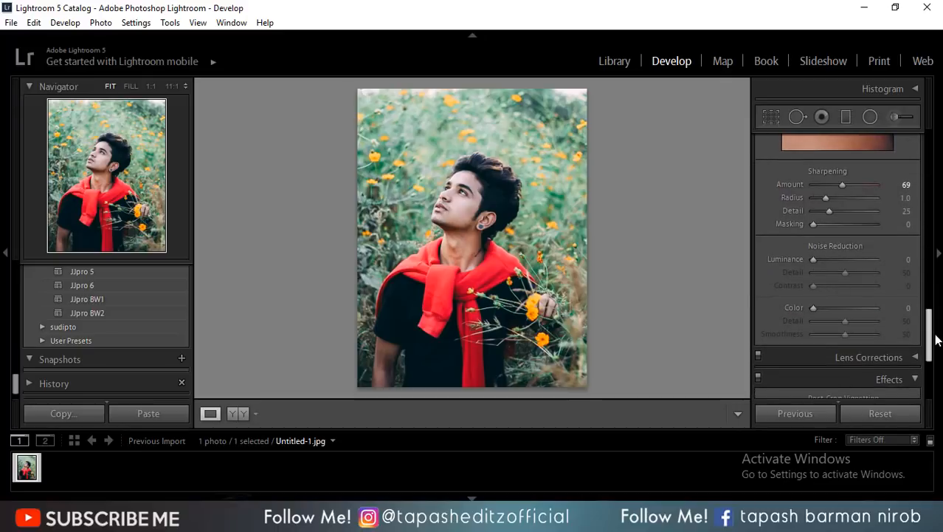
click(938, 334)
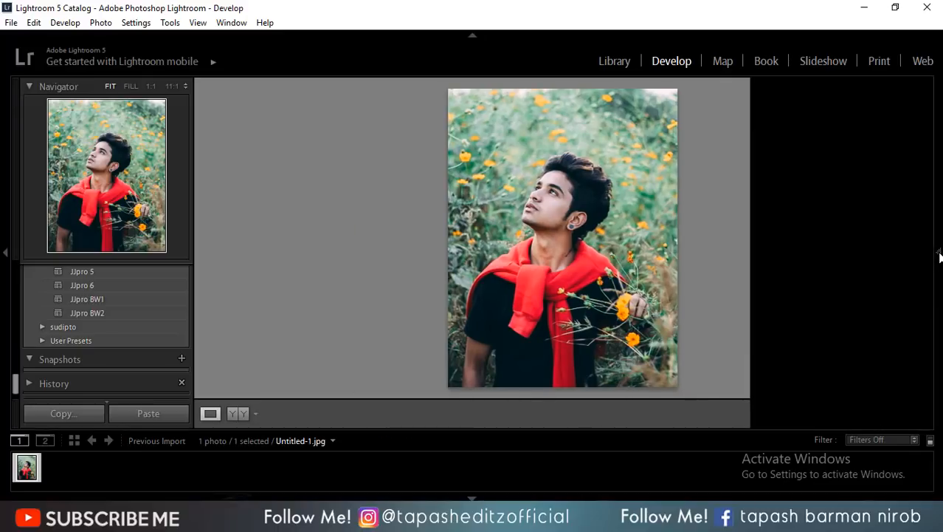
click(940, 254)
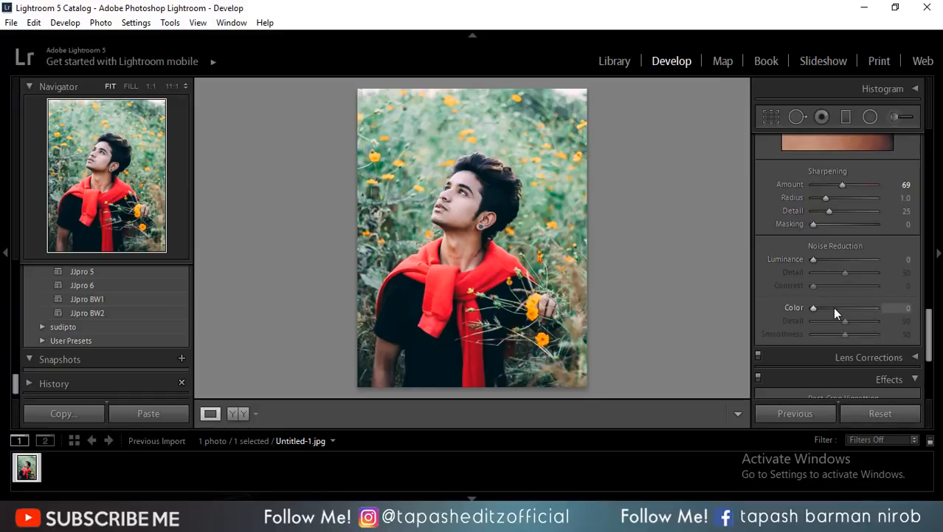
click(830, 259)
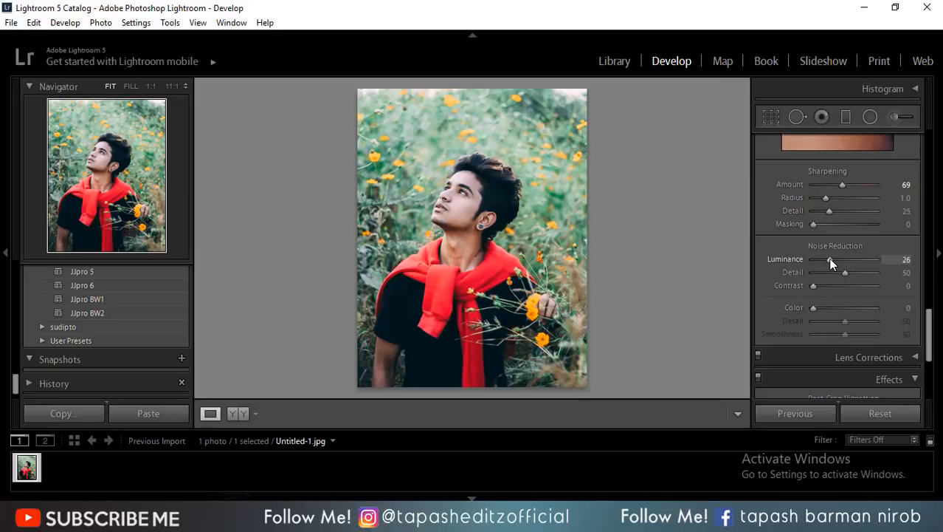
click(832, 308)
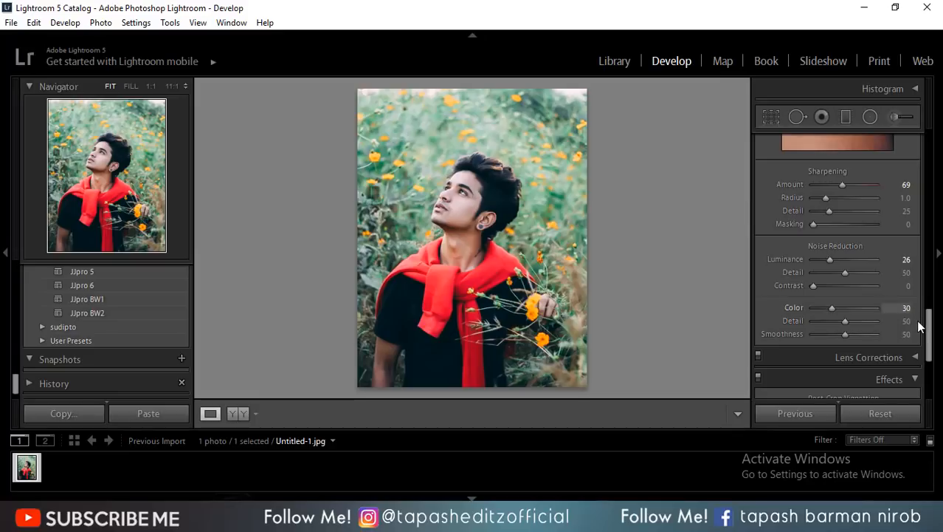
- Set the post-crop vignetting amount to -15 with midpoint 50, and the grain amount to 10
drag(932, 336, 937, 372)
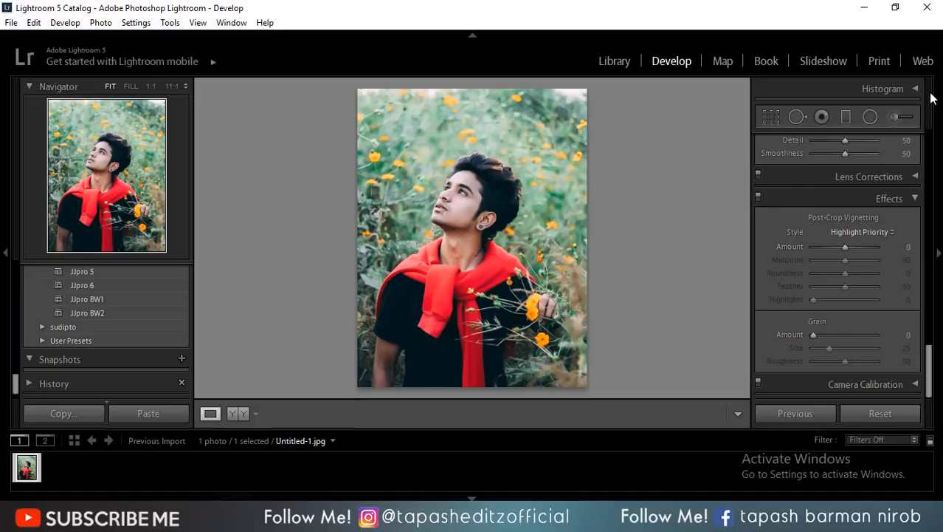
click(899, 248)
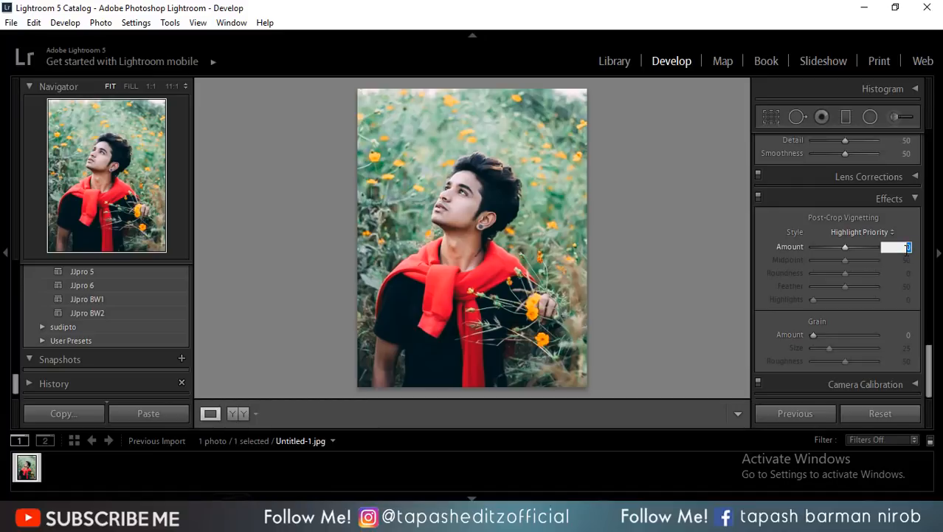
text(-15)
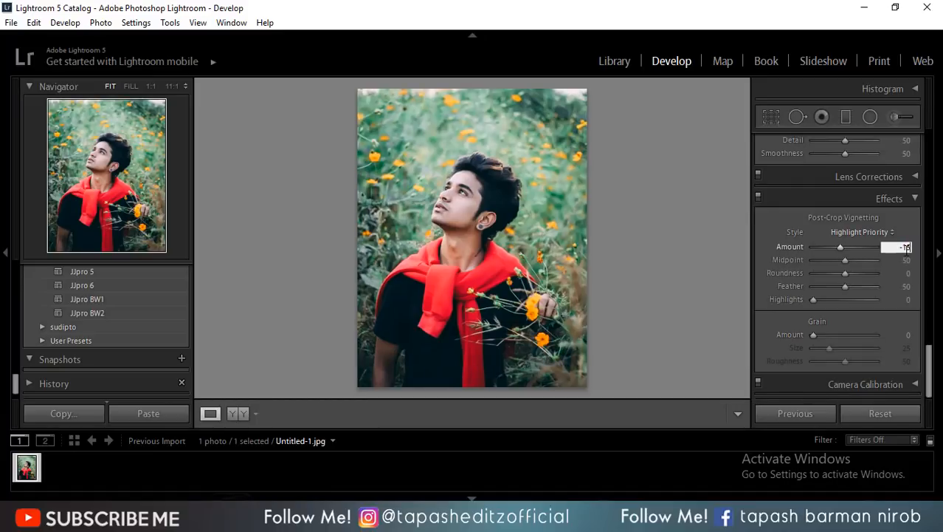
click(905, 260)
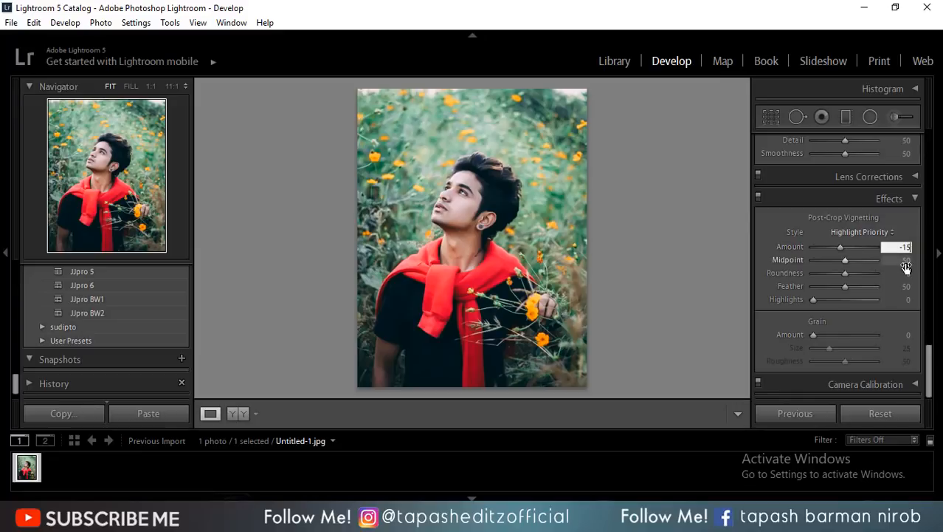
text(50)
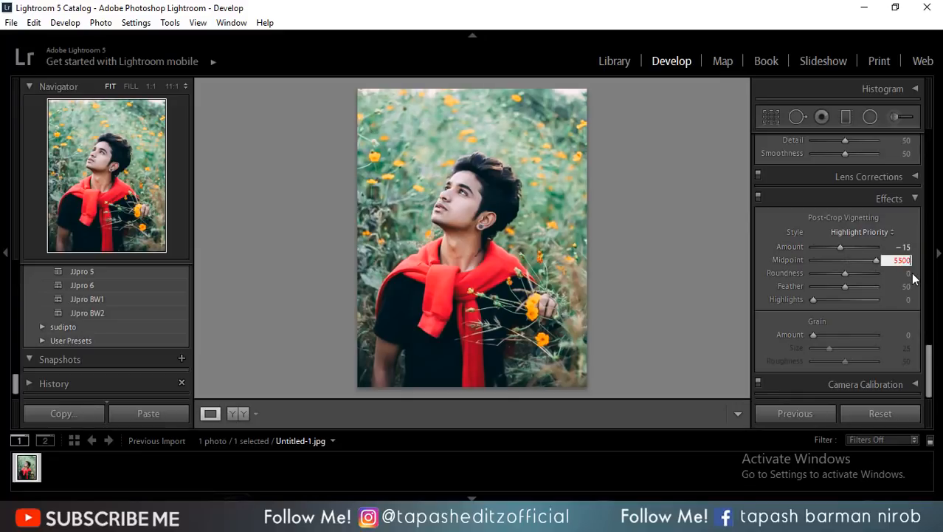
key(BackSpace)
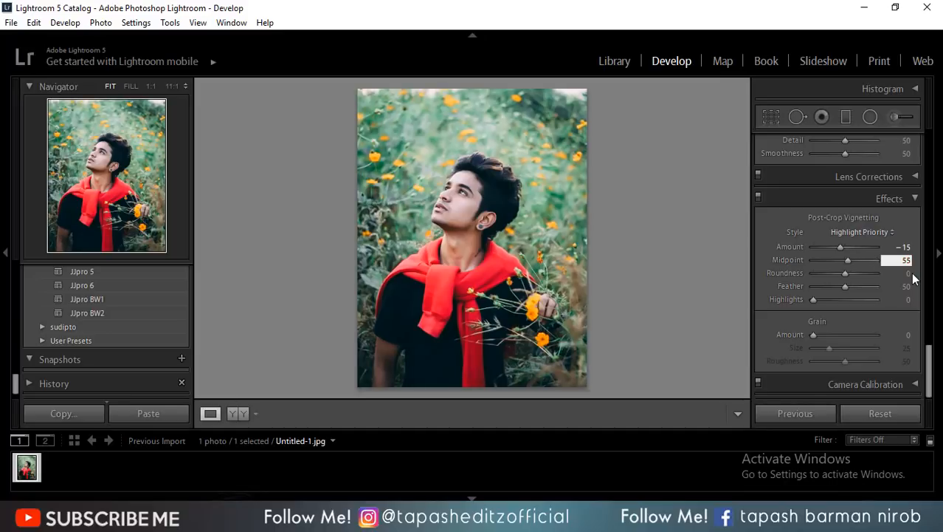
key(BackSpace)
text(0)
click(905, 336)
text(10)
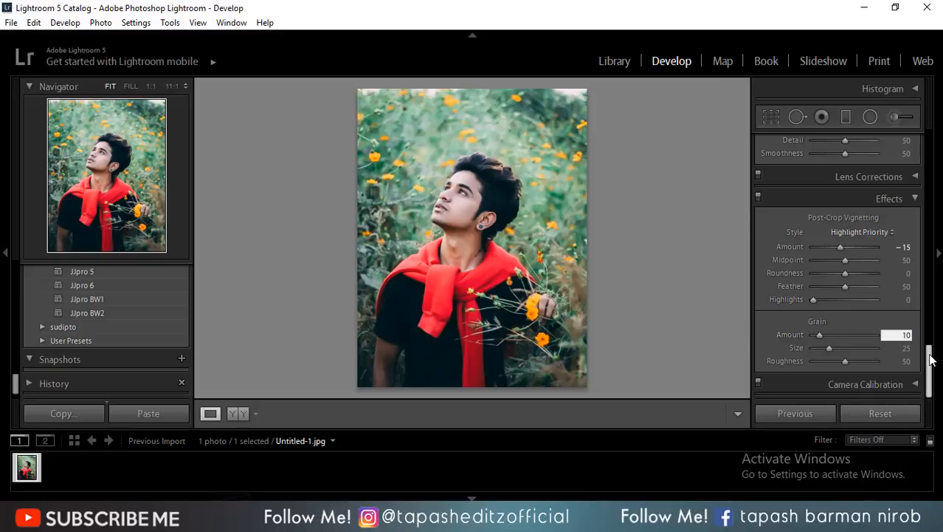
- Compare the original and edited photo in a before/after view
drag(932, 358, 931, 148)
click(232, 413)
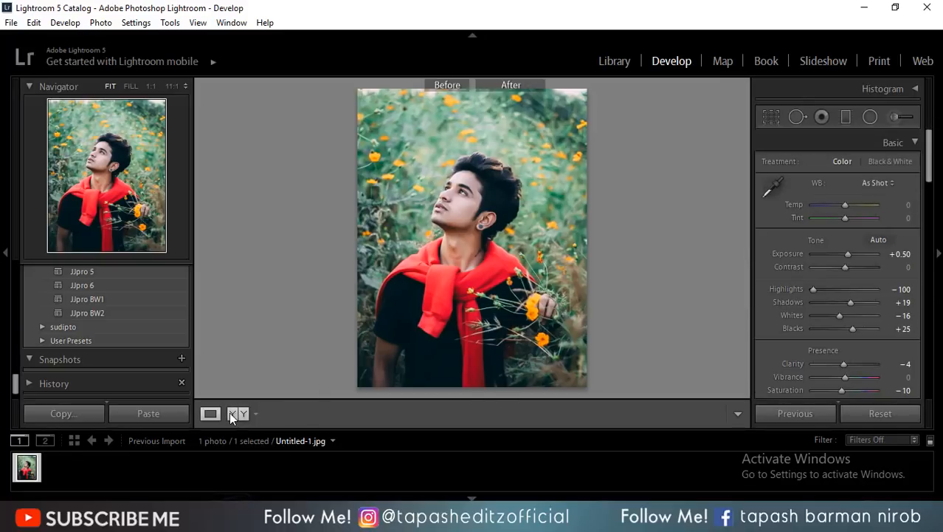